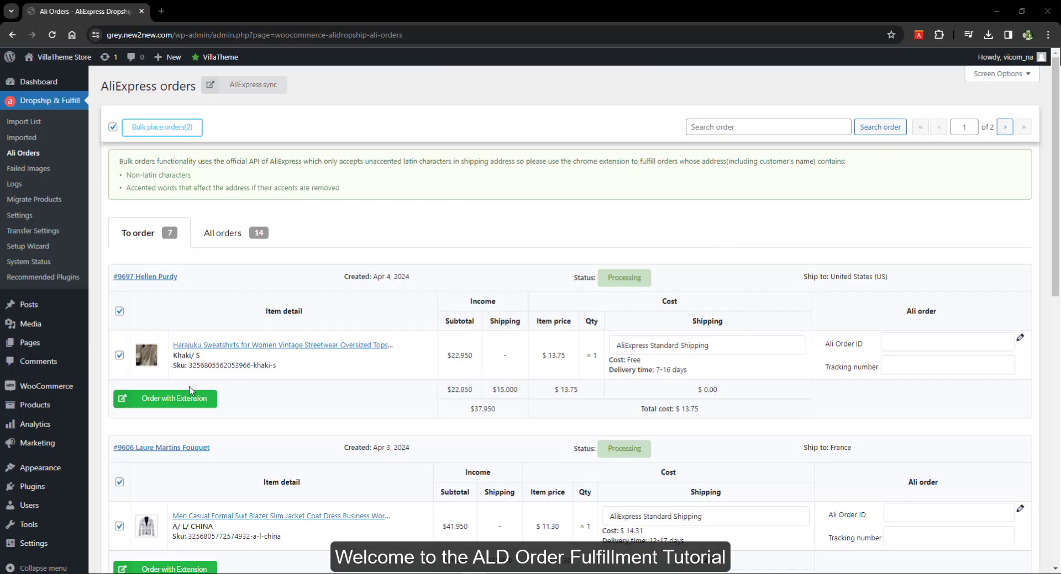
Send the first pending order to AliExpress via the extension, correcting and confirming its shipping address.
left_click(185, 393)
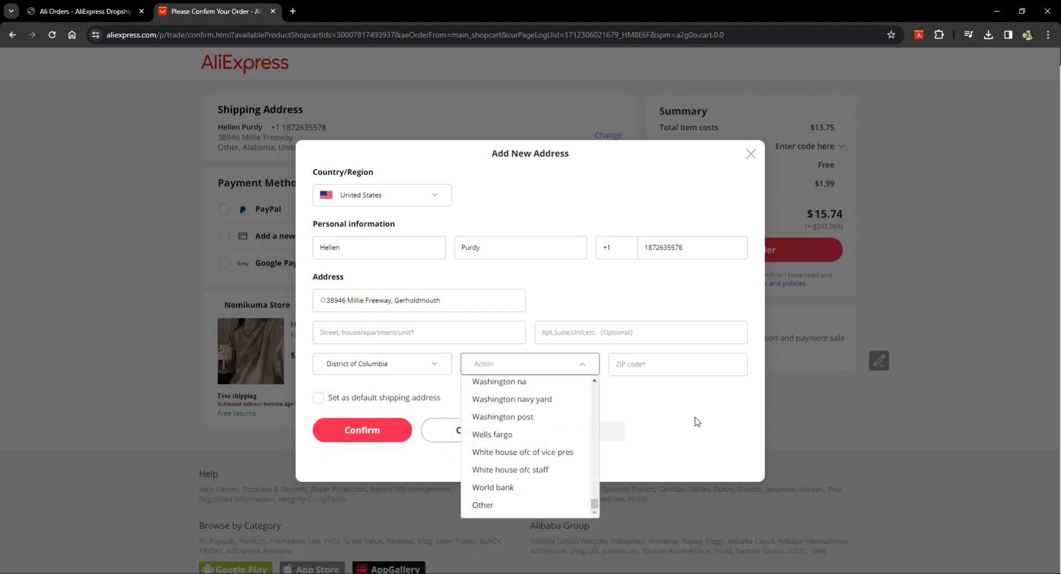
left_click(364, 431)
left_click(574, 186)
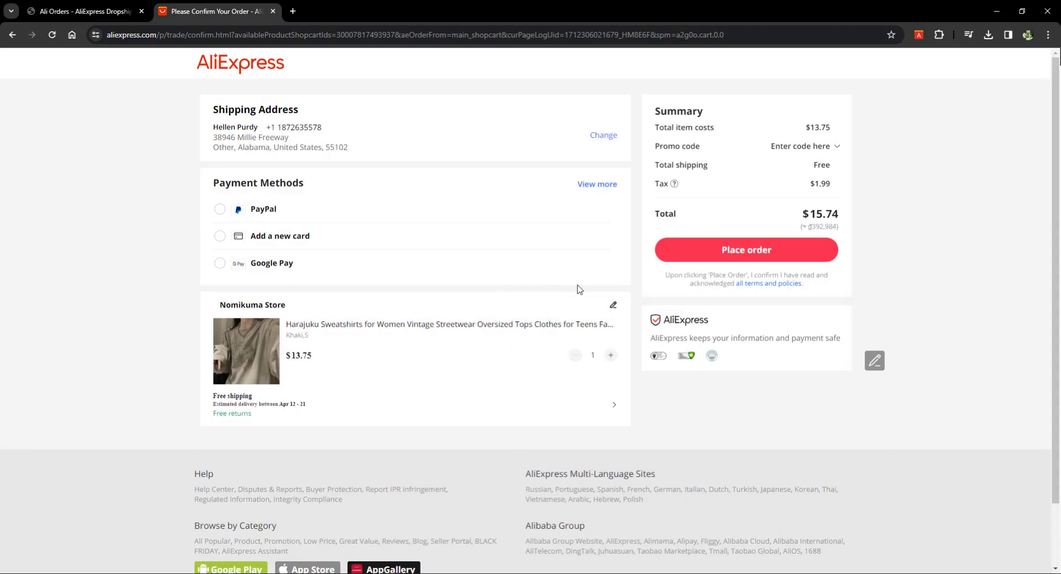
left_click(614, 306)
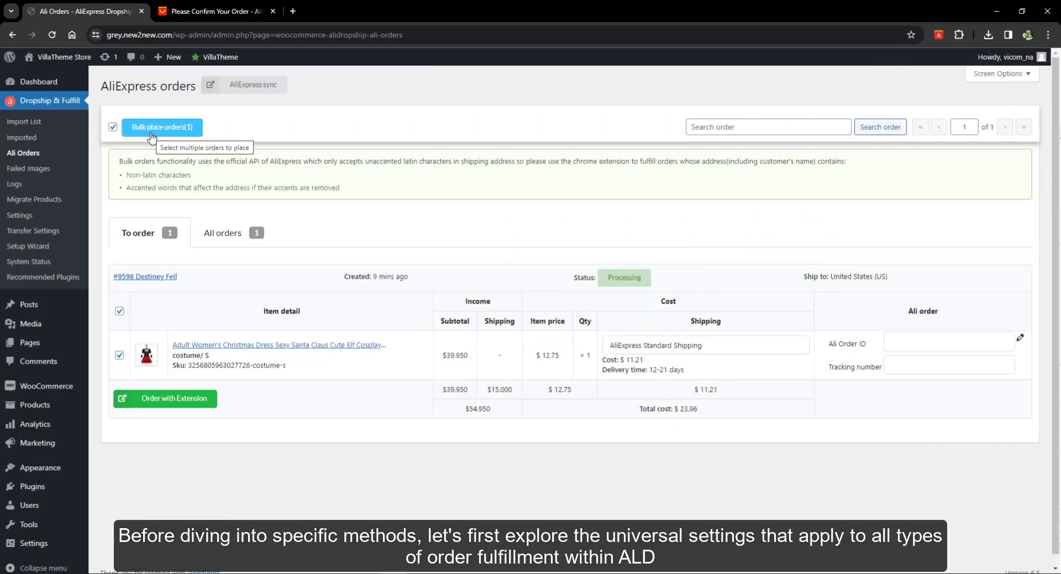
Bulk-place the remaining checked order on AliExpress and proceed to its payment.
left_click(152, 137)
left_click(906, 370)
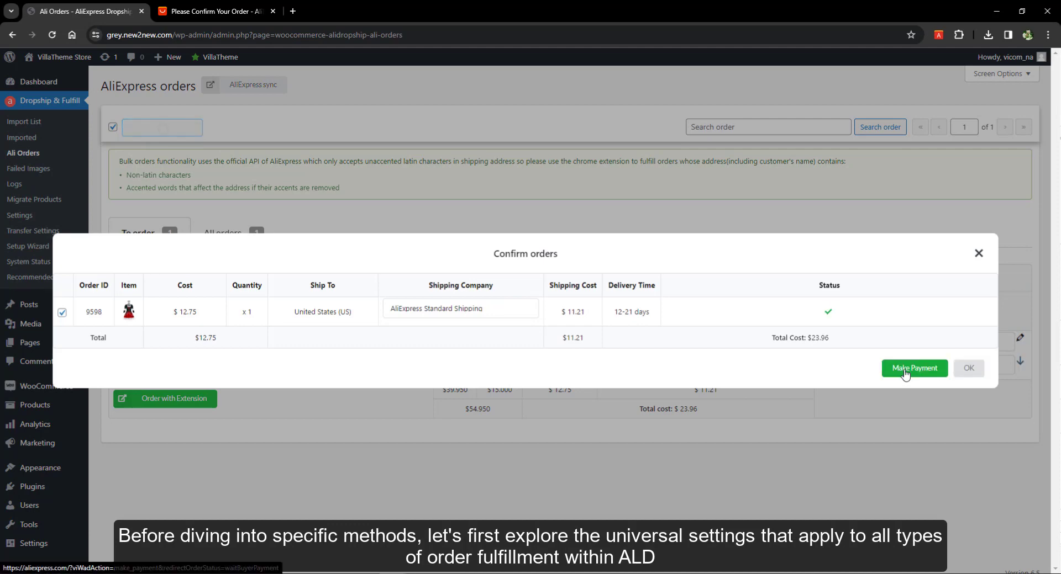
left_click(906, 370)
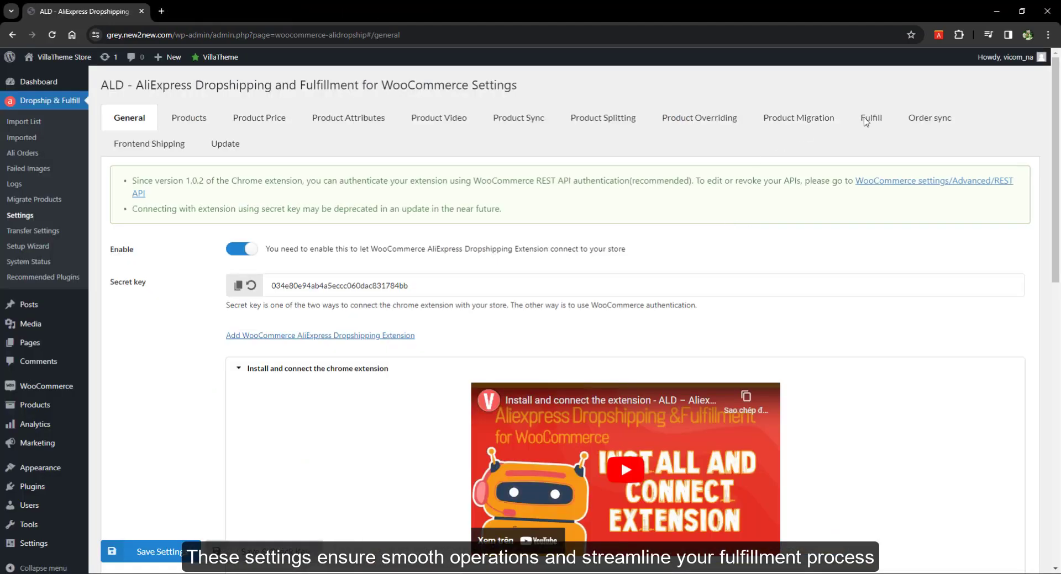
Open the Fulfill settings and review the Require billing fields in Latin option.
left_click(864, 120)
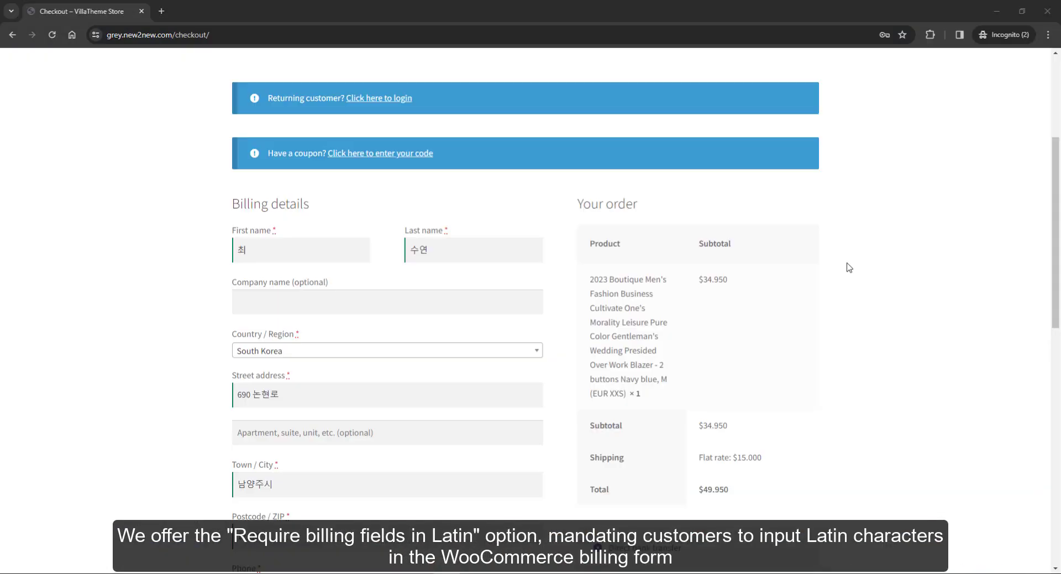
scroll(847, 267, "down", 3)
scroll(849, 267, "down", 3)
left_click(685, 446)
left_click(685, 496)
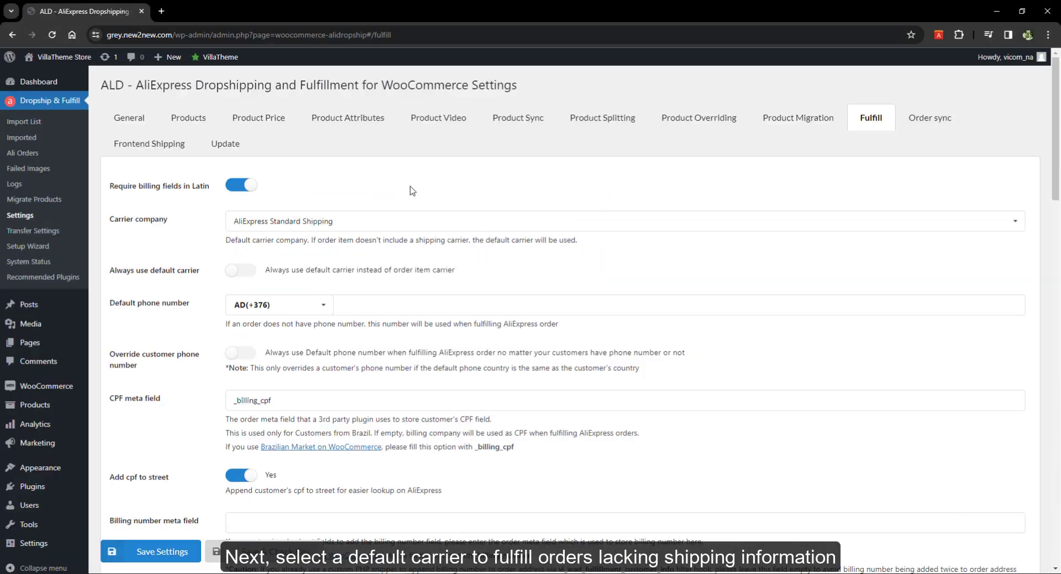
Review the carrier list, keeping AliExpress Standard Shipping as the default carrier.
left_click(381, 221)
scroll(359, 259, "down", 5)
scroll(360, 258, "up", 5)
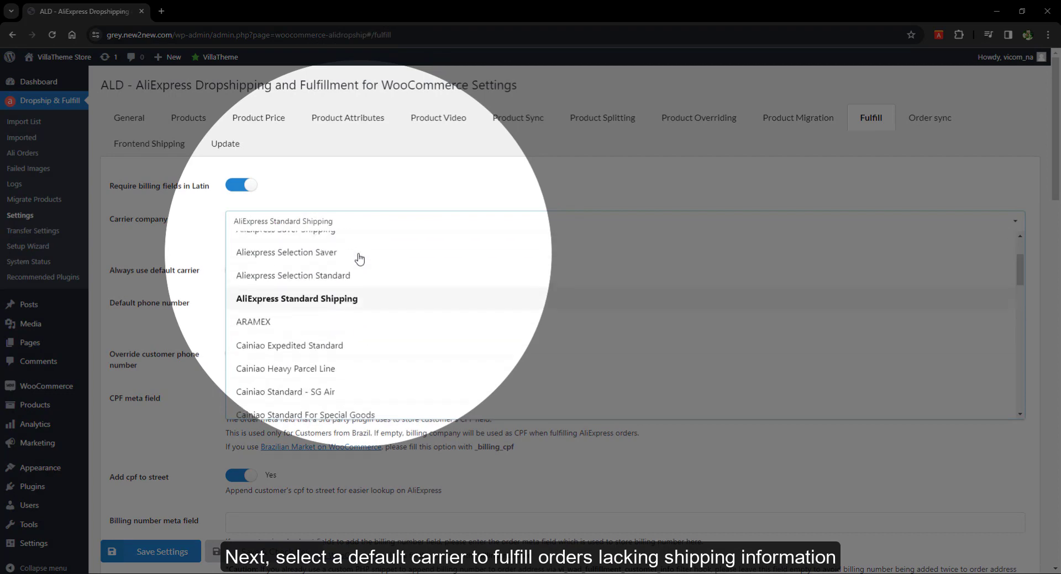
left_click(391, 230)
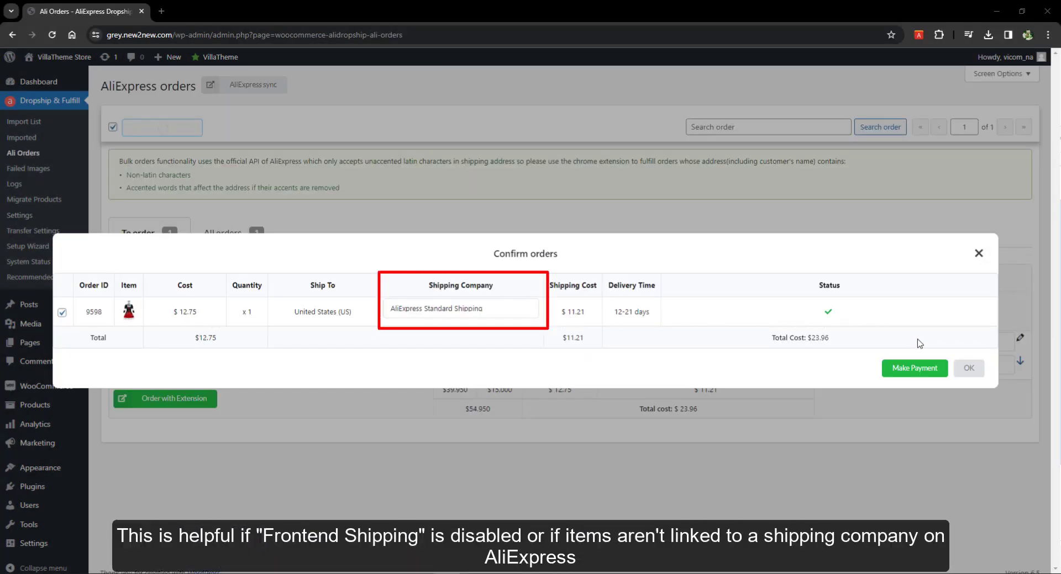
left_click(969, 369)
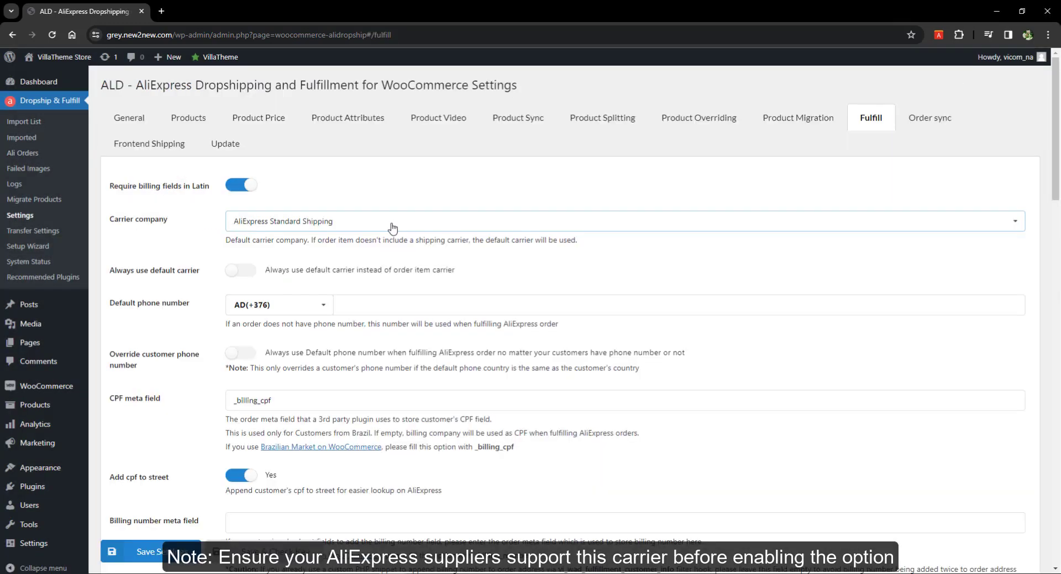
Review the default phone number countries, keeping AD(+376) as the default.
left_click(291, 302)
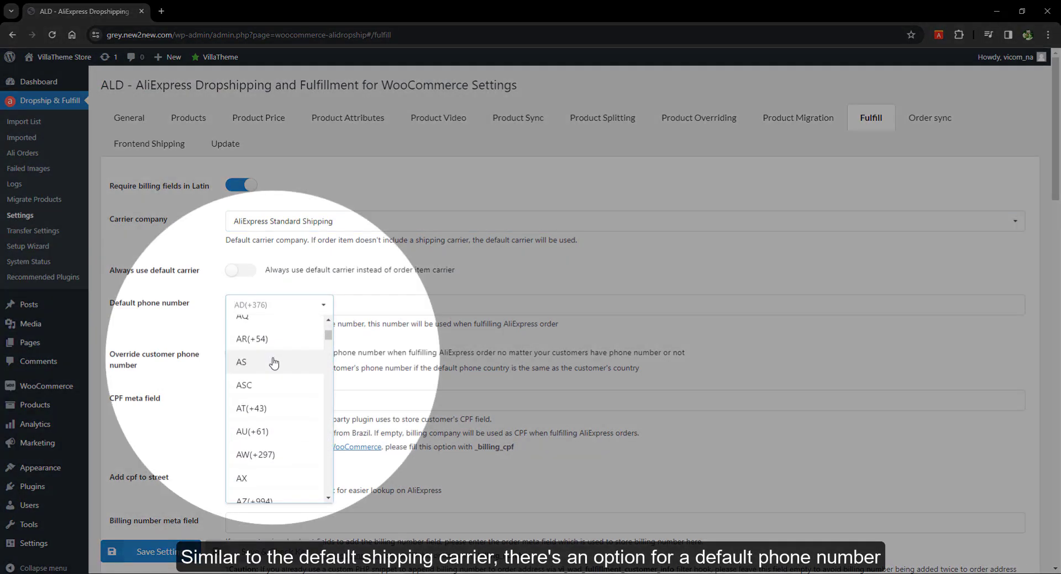
type("ge")
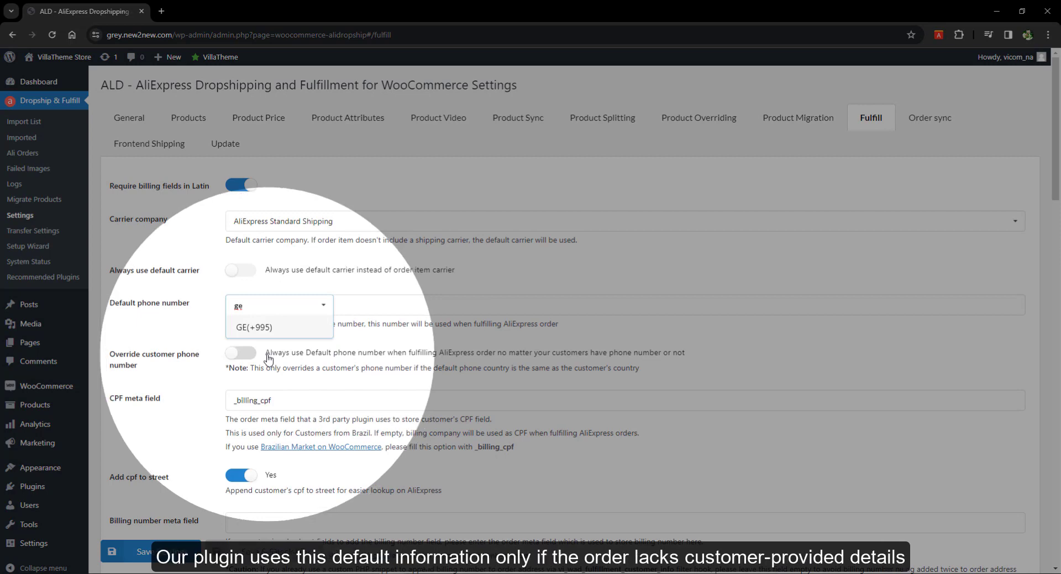
key("BackSpace")
key("BackSpace")
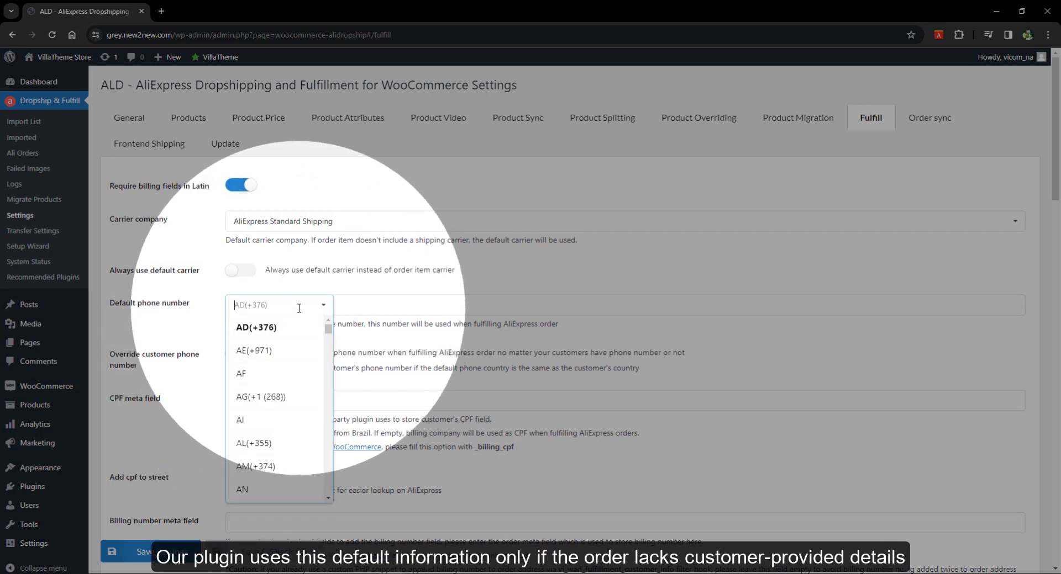
left_click(323, 311)
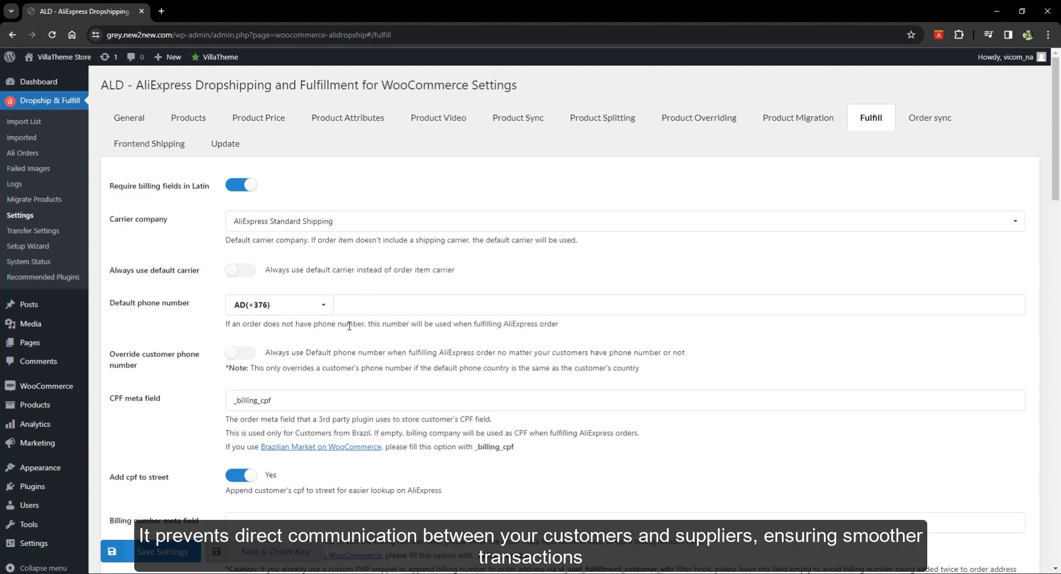
Scroll past the CPF, number, neighborhood and RUT meta fields to the AliExpress order note.
scroll(349, 325, "down", 6)
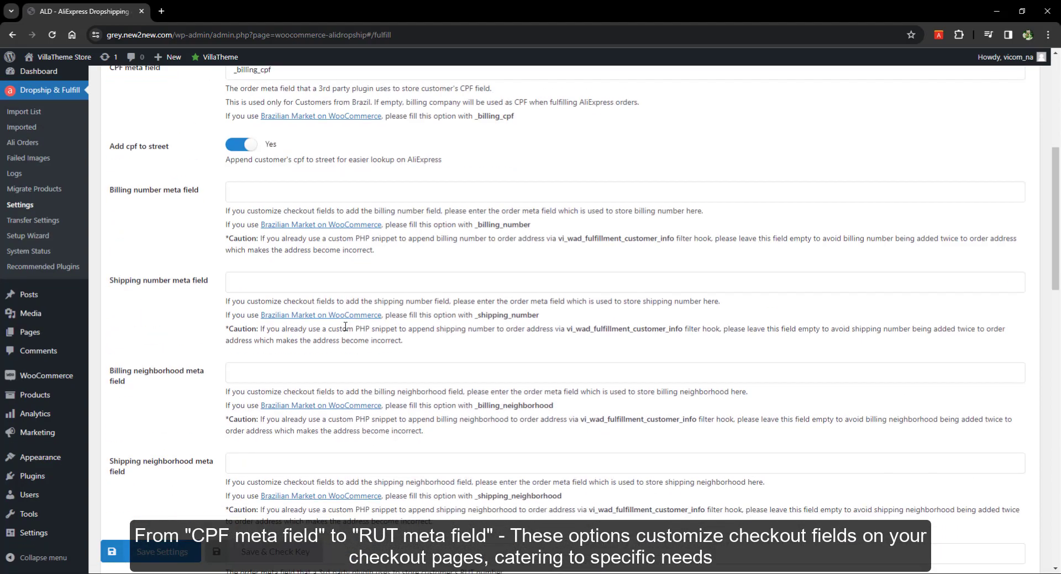
scroll(345, 327, "up", 1)
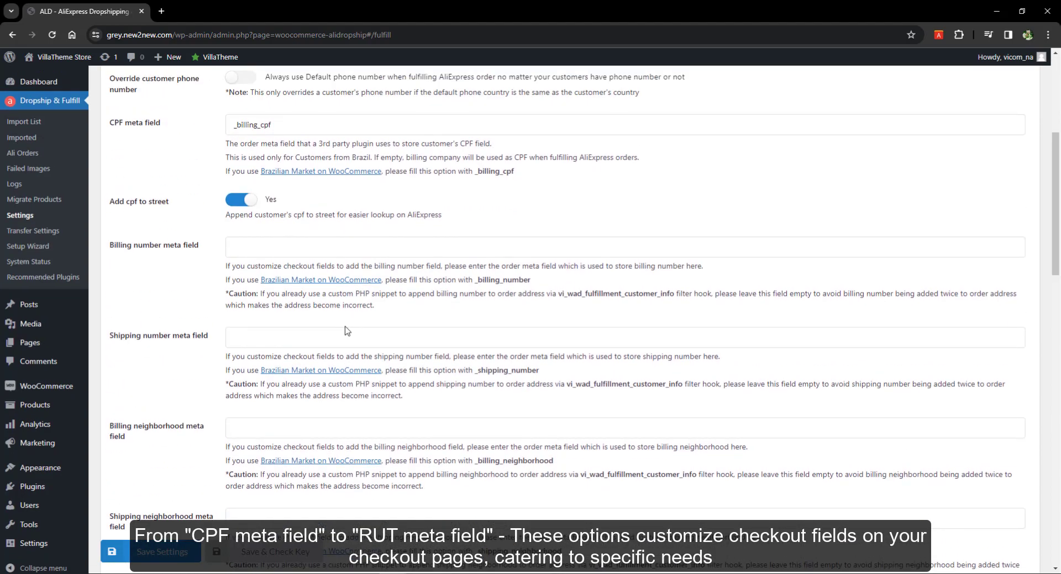
scroll(348, 329, "down", 3)
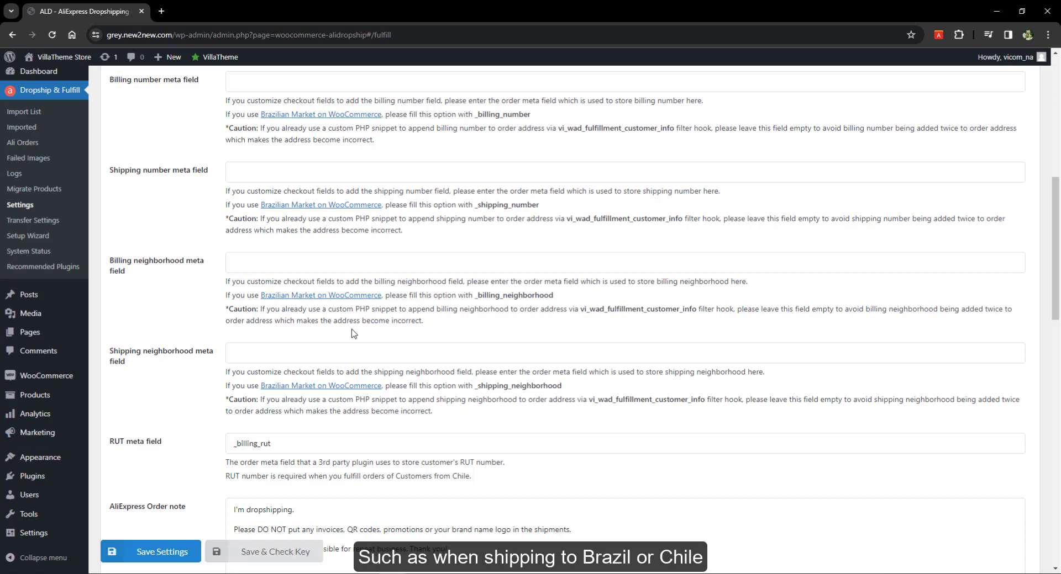
scroll(353, 334, "down", 6)
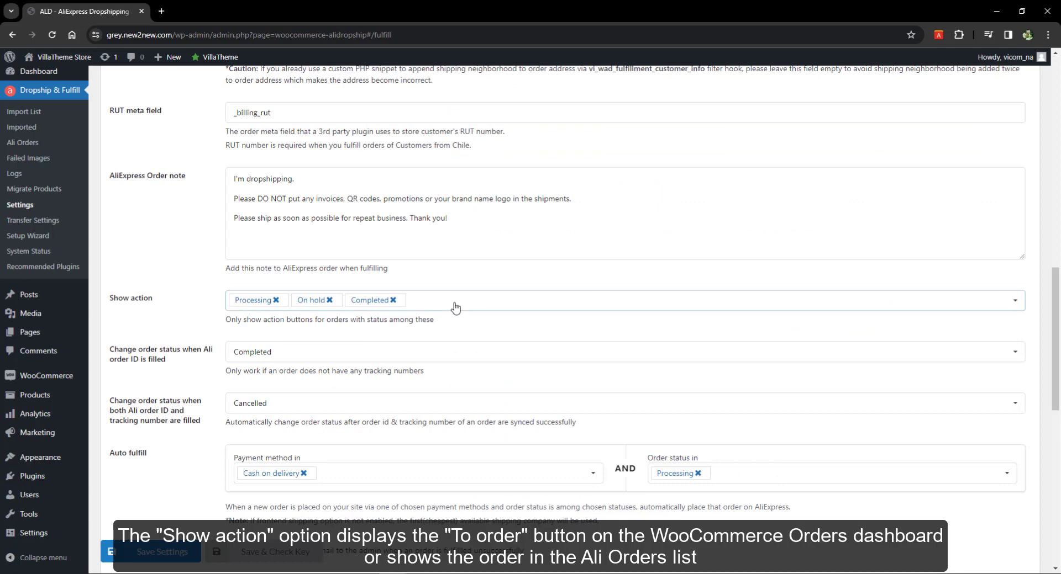
Add Pending payment to the statuses that show the order action, then view the Ali Orders list.
left_click(453, 307)
left_click(422, 323)
left_click(422, 346)
left_click(422, 346)
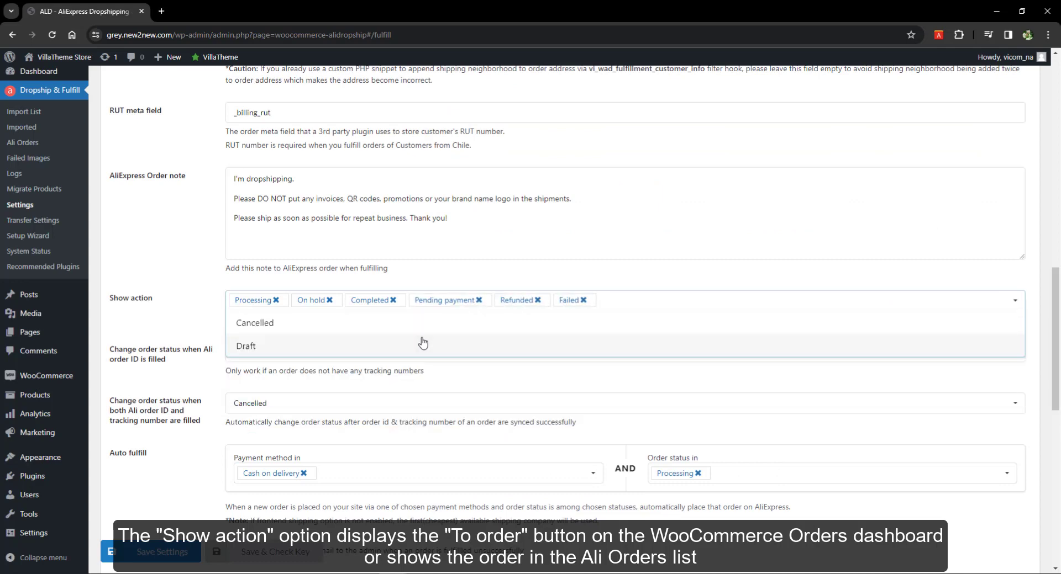
left_click(539, 301)
left_click(522, 301)
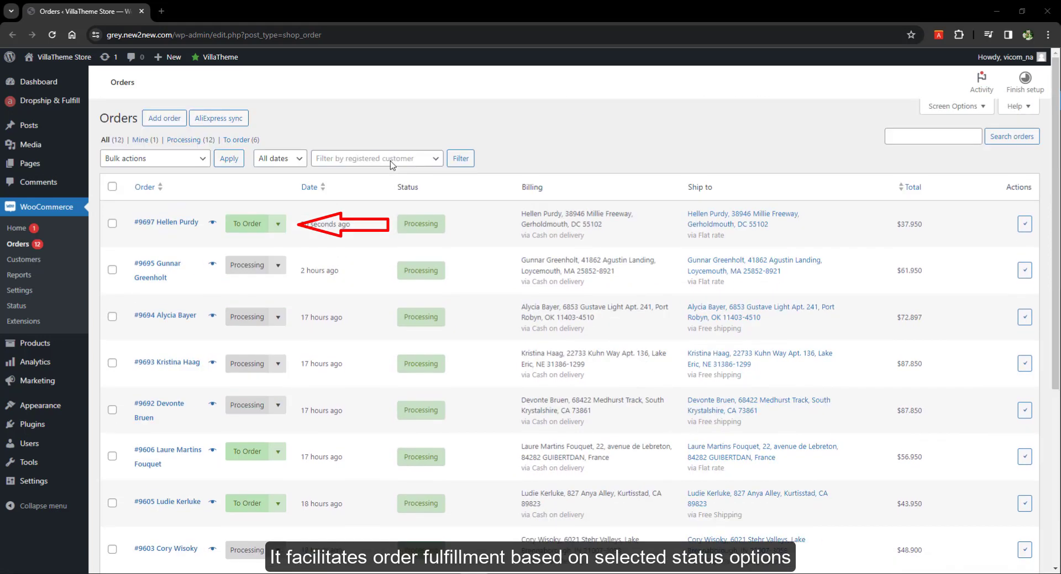
mouse_move(55, 101)
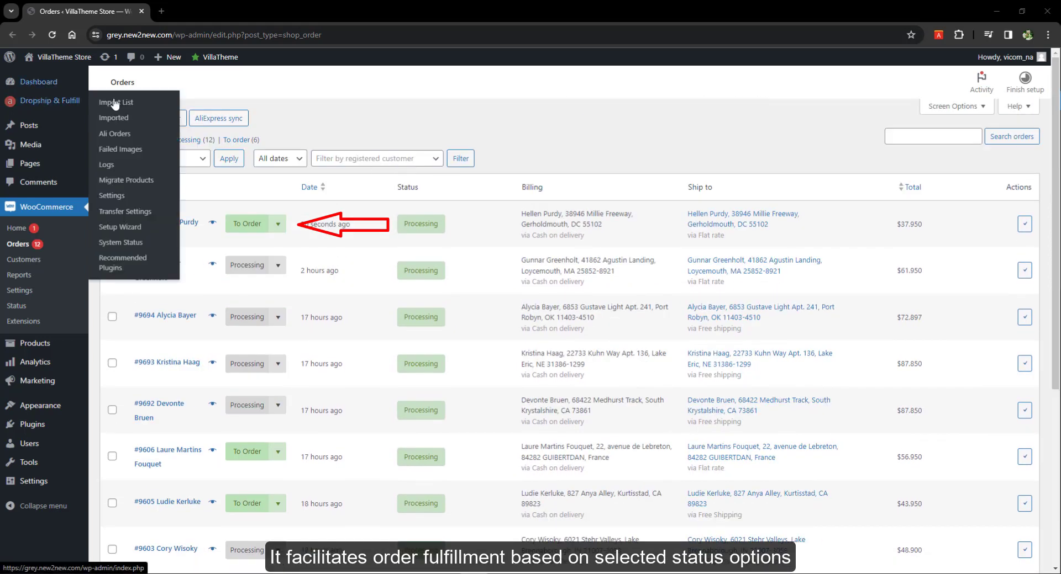
left_click(120, 134)
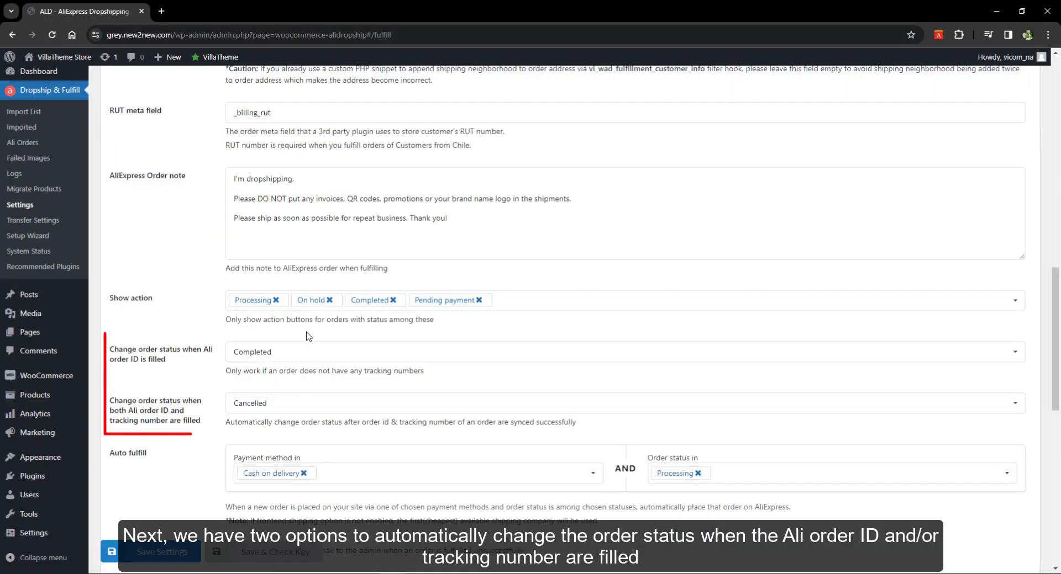
Set status to Processing when Ali order ID is filled, Completed when tracking is also filled.
left_click(290, 352)
left_click(338, 399)
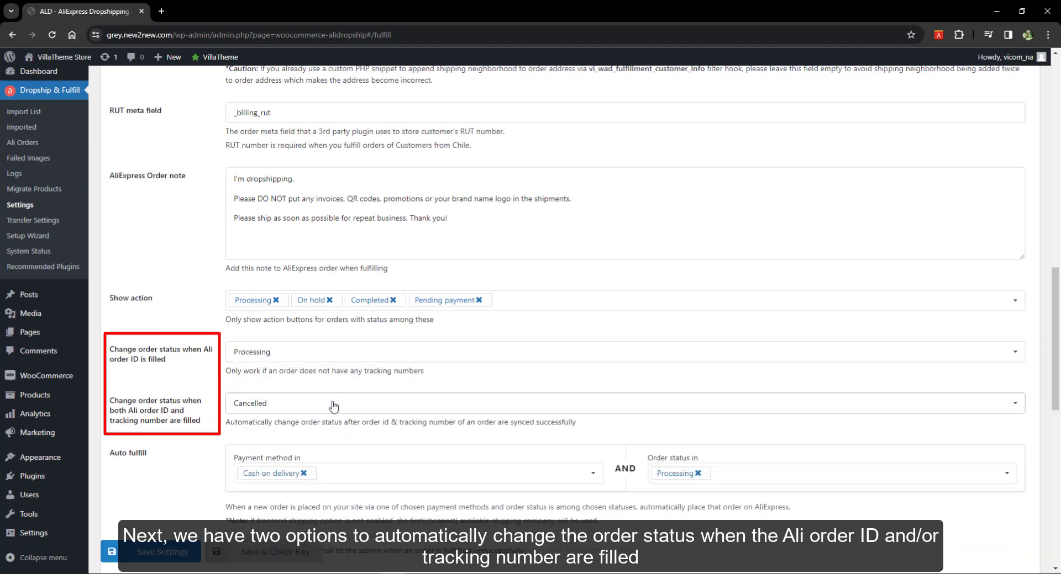
left_click(331, 405)
left_click(306, 294)
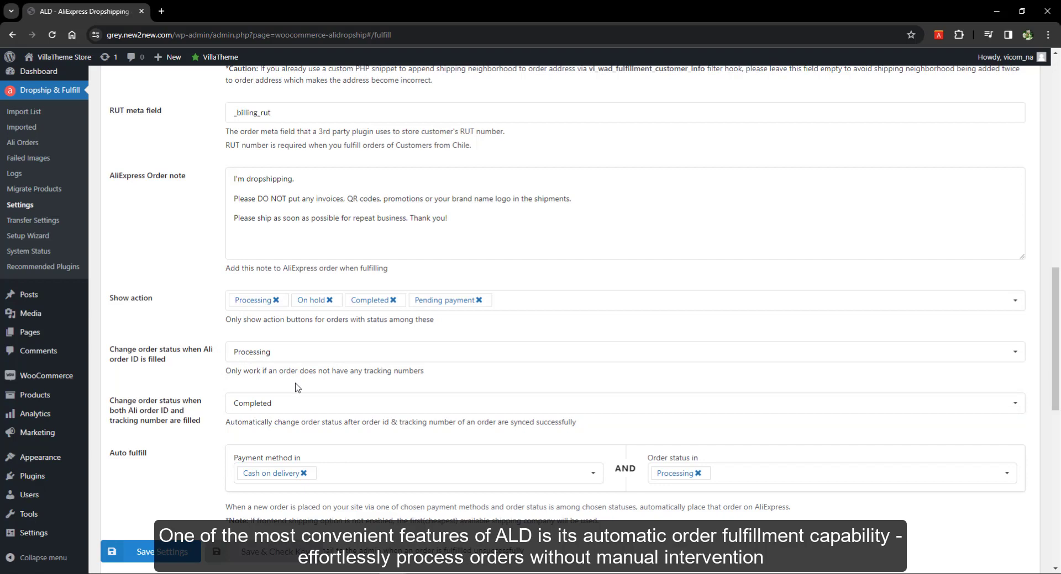
Scroll down to review the Auto fulfill settings.
scroll(297, 387, "down", 4)
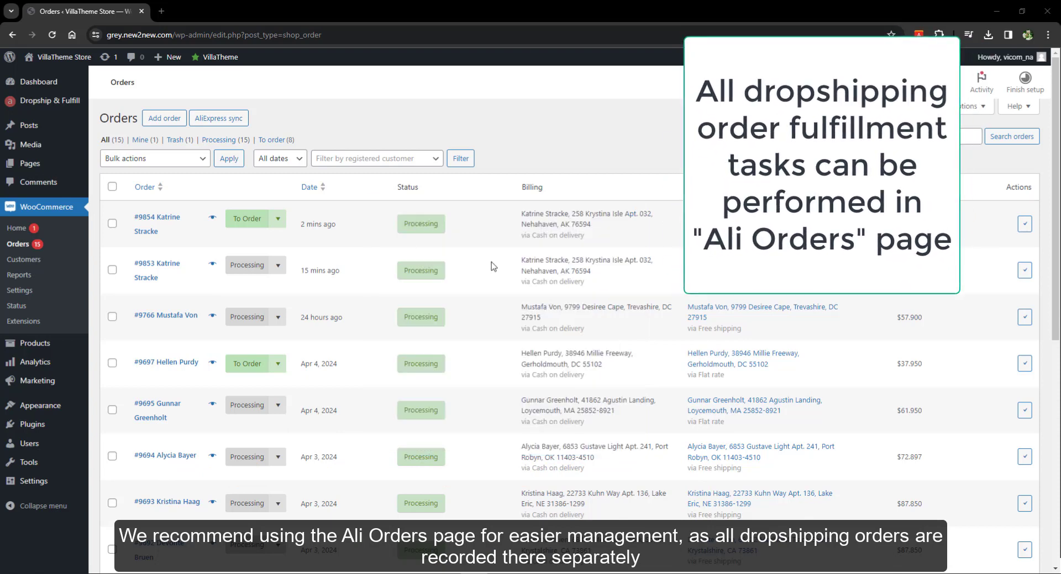
From Ali Orders, send the first order via the extension and check its prefilled checkout and supplier note.
left_click(109, 133)
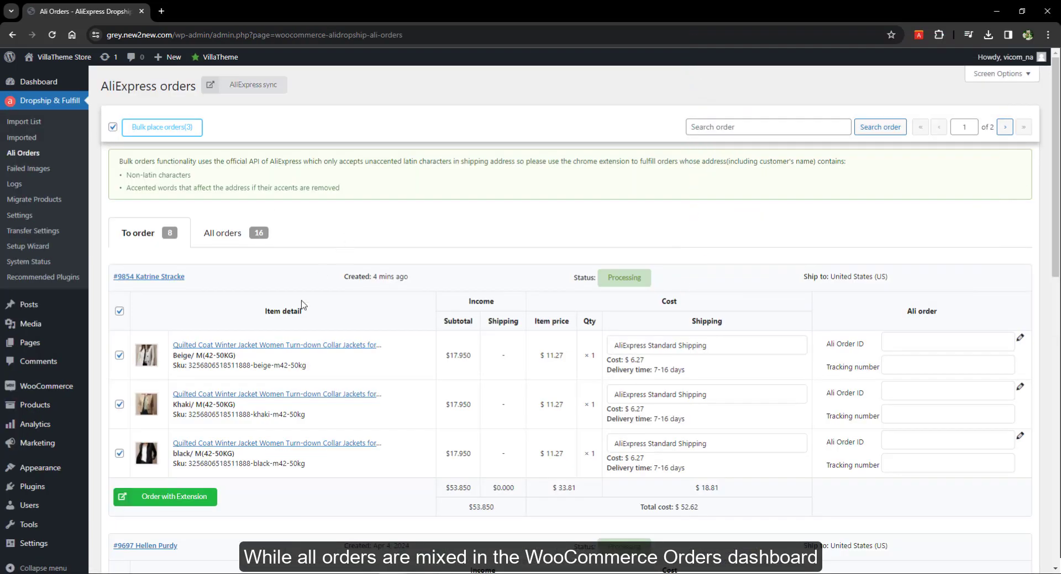
left_click(185, 497)
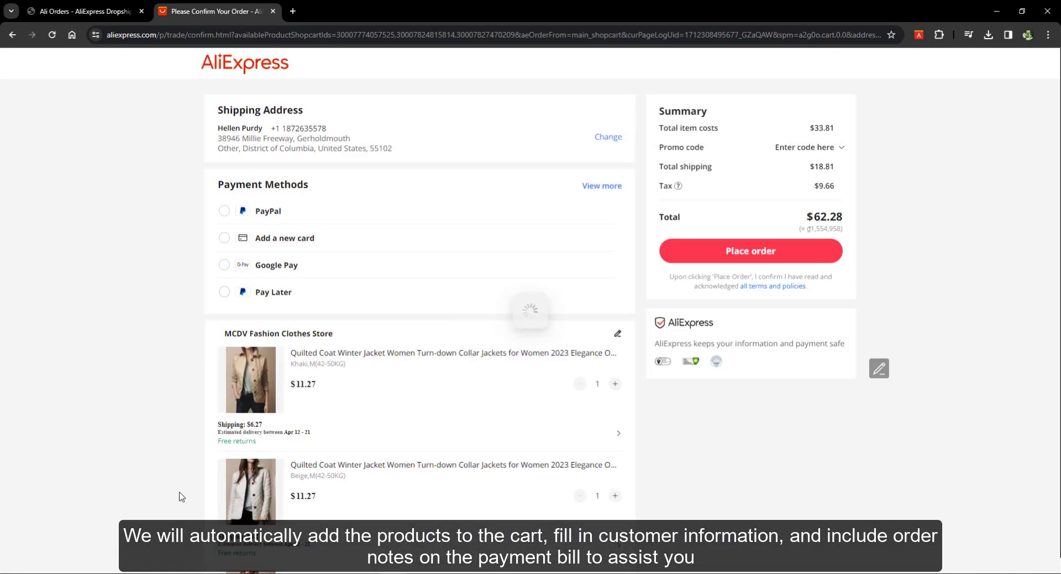
scroll(671, 439, "down", 4)
scroll(660, 434, "up", 4)
left_click(613, 335)
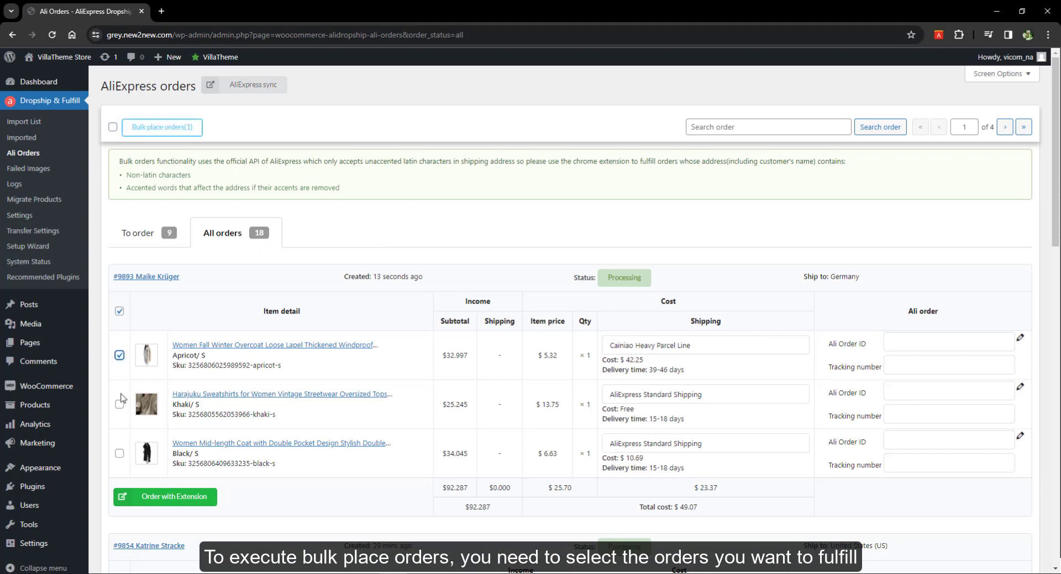
Bulk-place order #9893 with UPS Expedited for the third item, pay, and open the placed order's details.
left_click(161, 127)
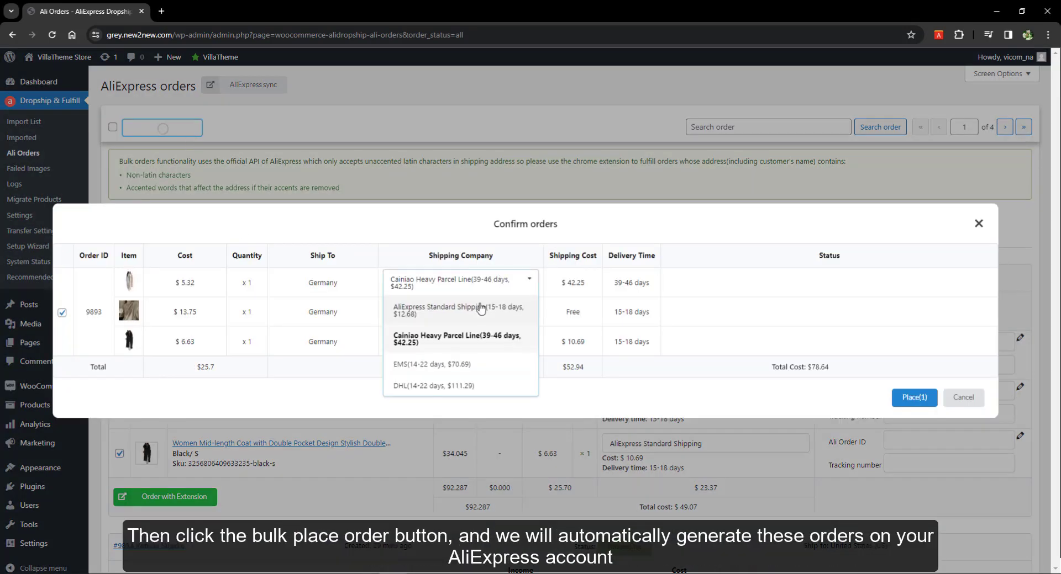
left_click(477, 337)
left_click(475, 395)
left_click(914, 395)
left_click(914, 393)
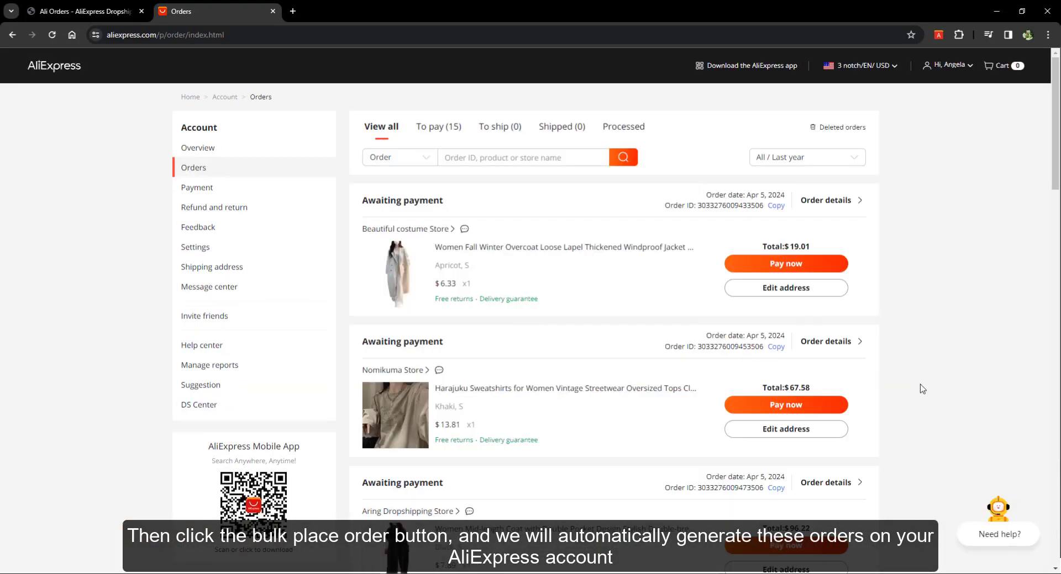
scroll(922, 389, "down", 2)
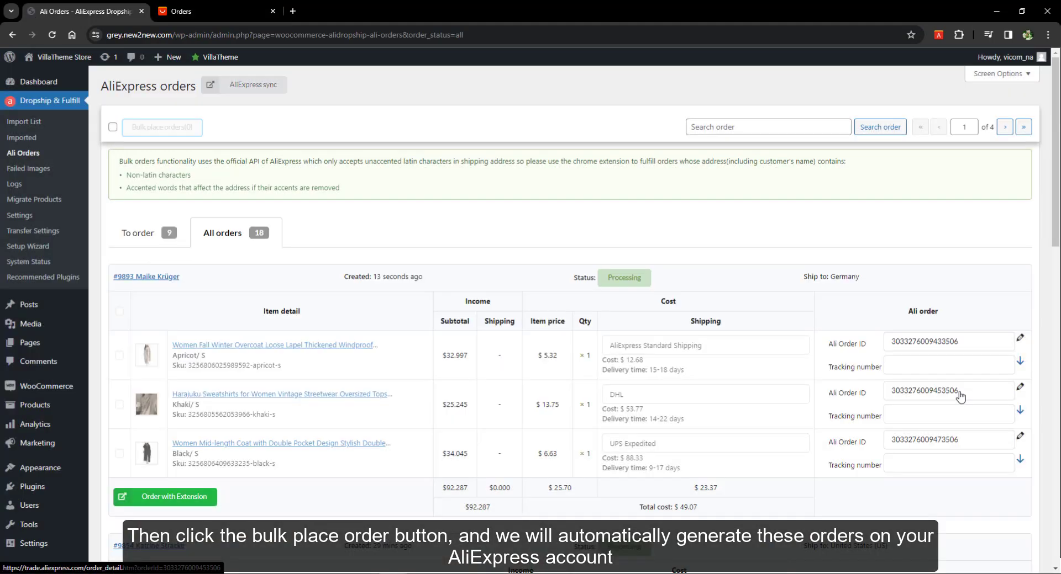
left_click(955, 393)
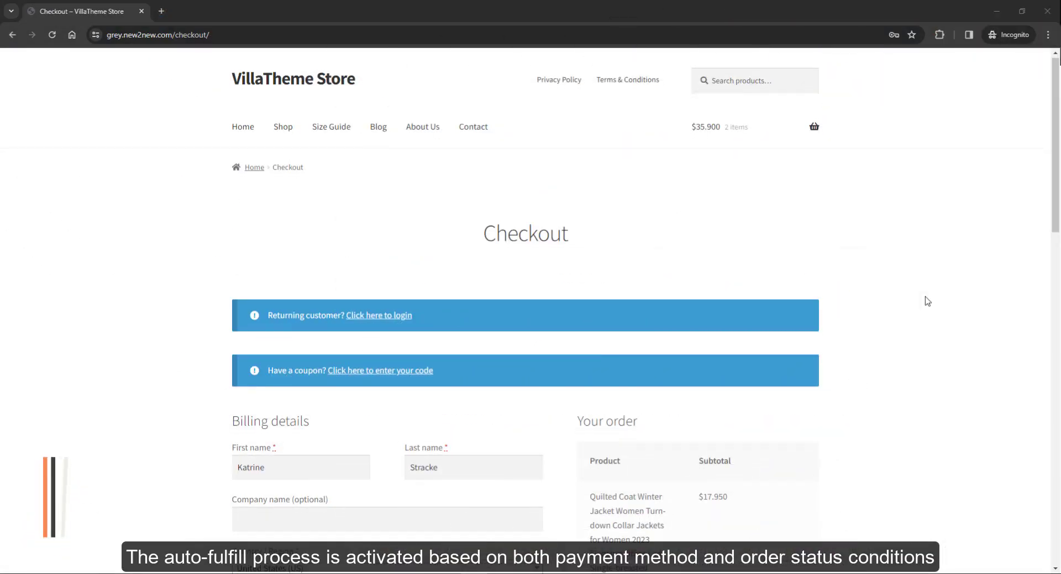
Place a store checkout order with Cash on delivery after accepting the terms and conditions.
scroll(923, 301, "down", 10)
left_click(747, 299)
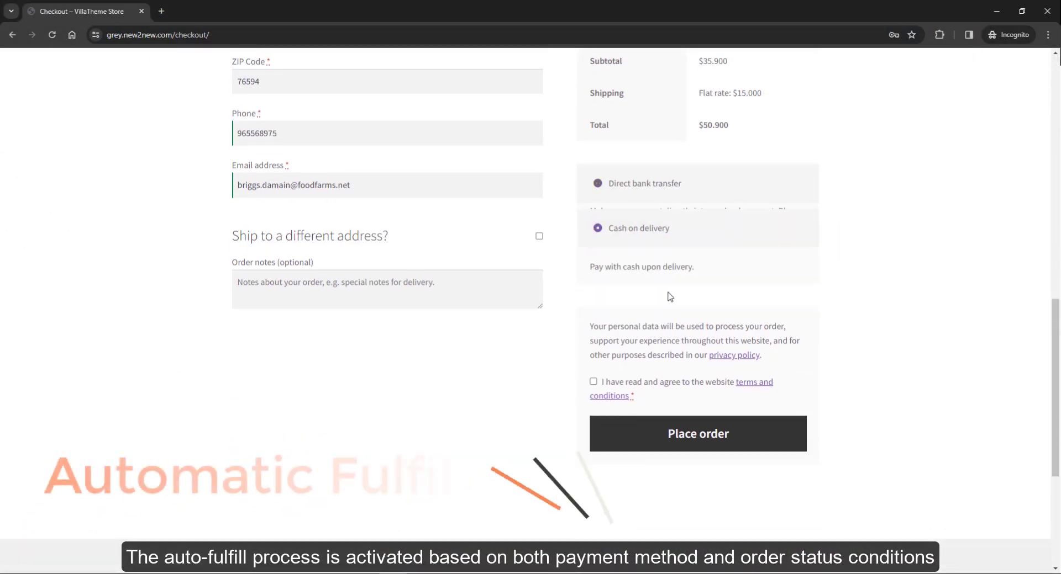
left_click(644, 380)
left_click(717, 441)
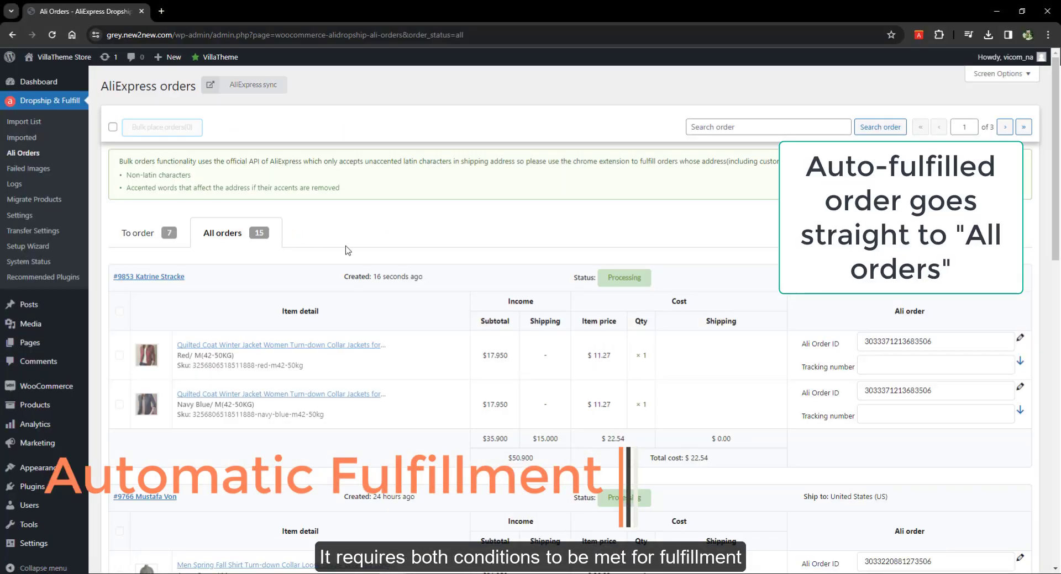
Inspect the auto-fulfilled order's details on AliExpress to confirm its Ali order ID.
left_click(907, 342)
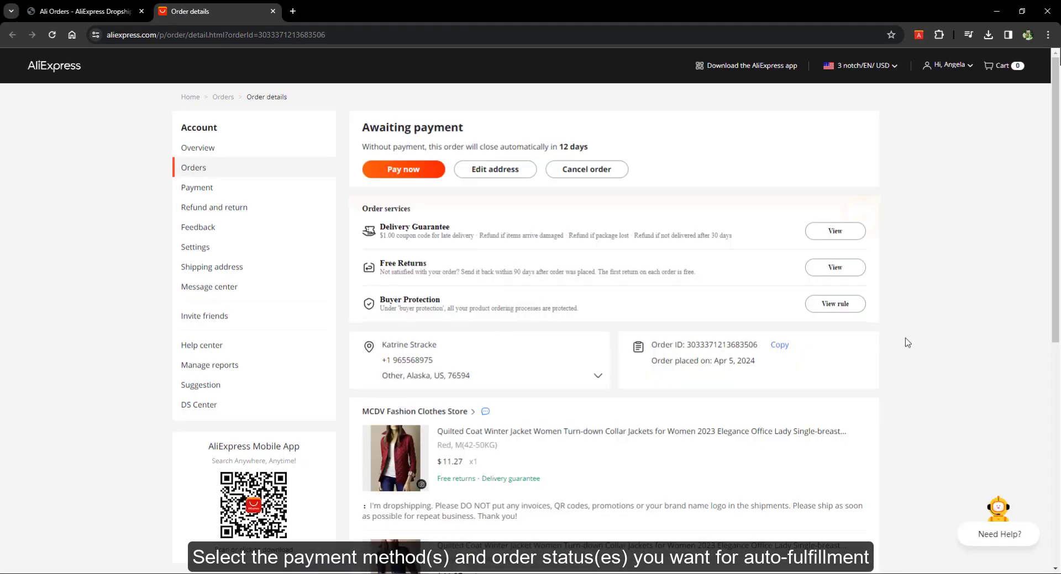
scroll(906, 342, "down", 3)
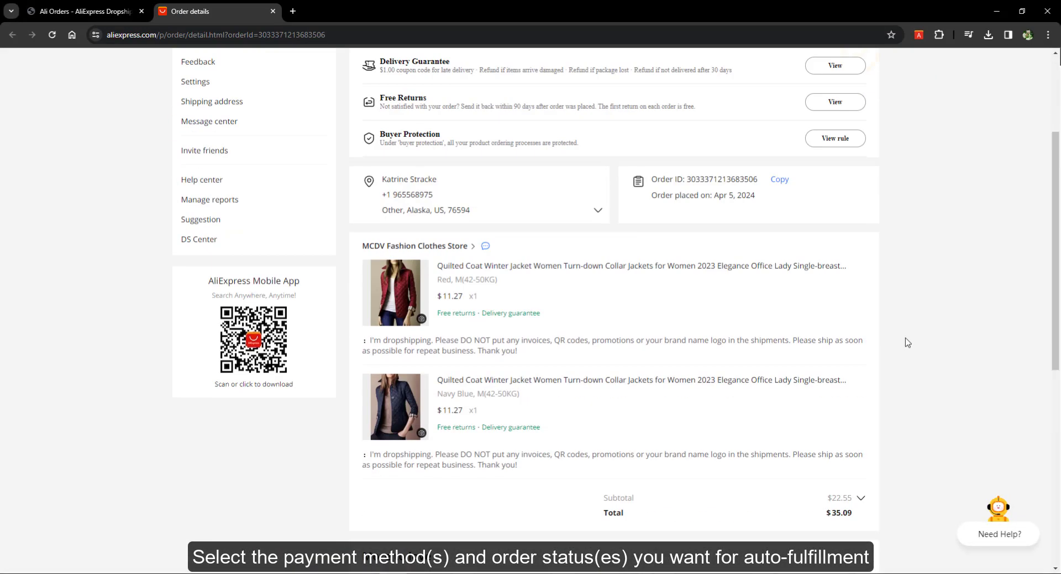
scroll(907, 342, "up", 3)
left_click(271, 11)
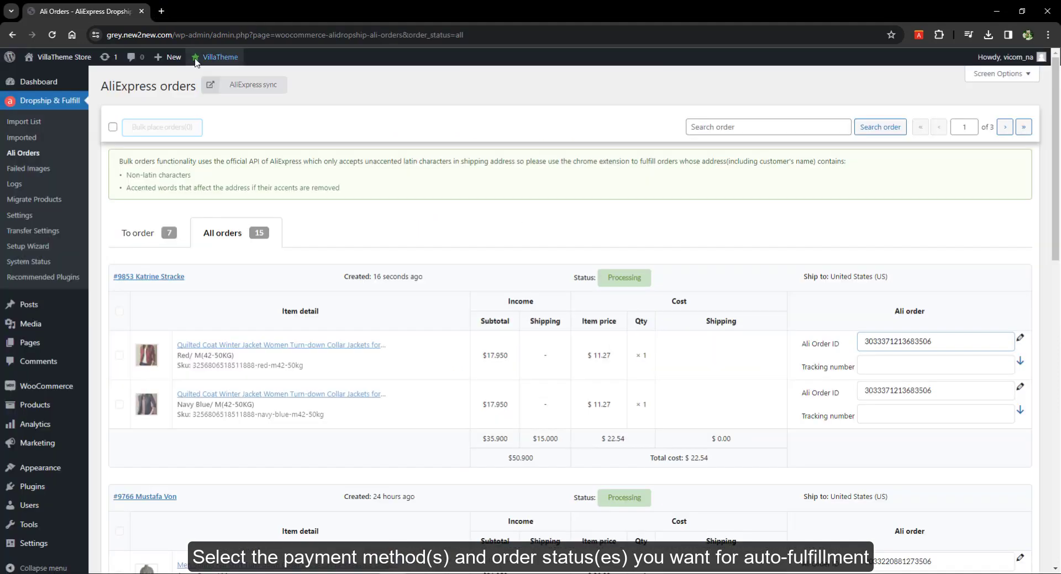
left_click(12, 186)
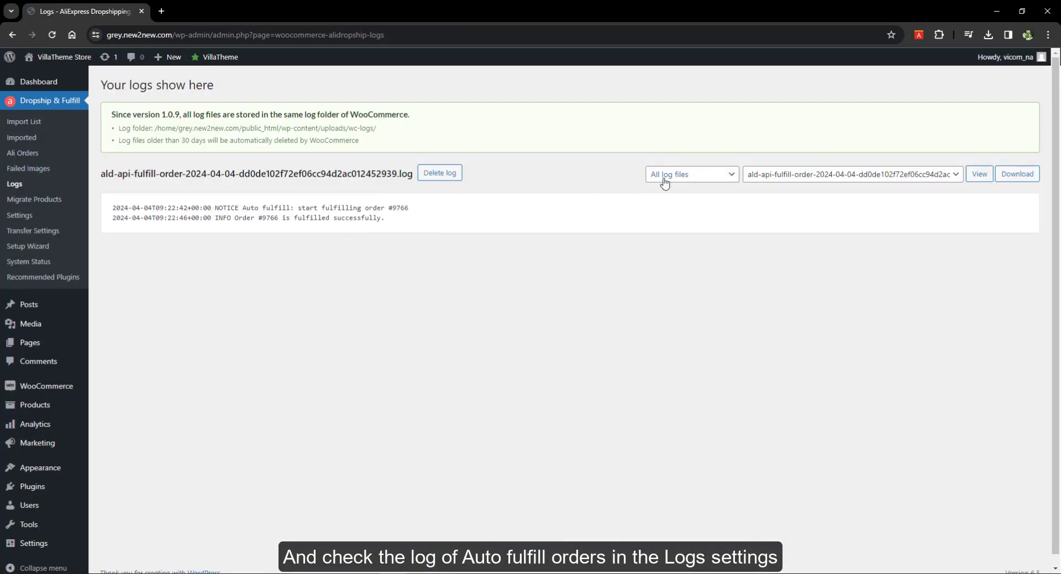
View the 04-05 Auto fulfill order log file recording order #9853.
left_click(673, 180)
left_click(671, 241)
left_click(845, 179)
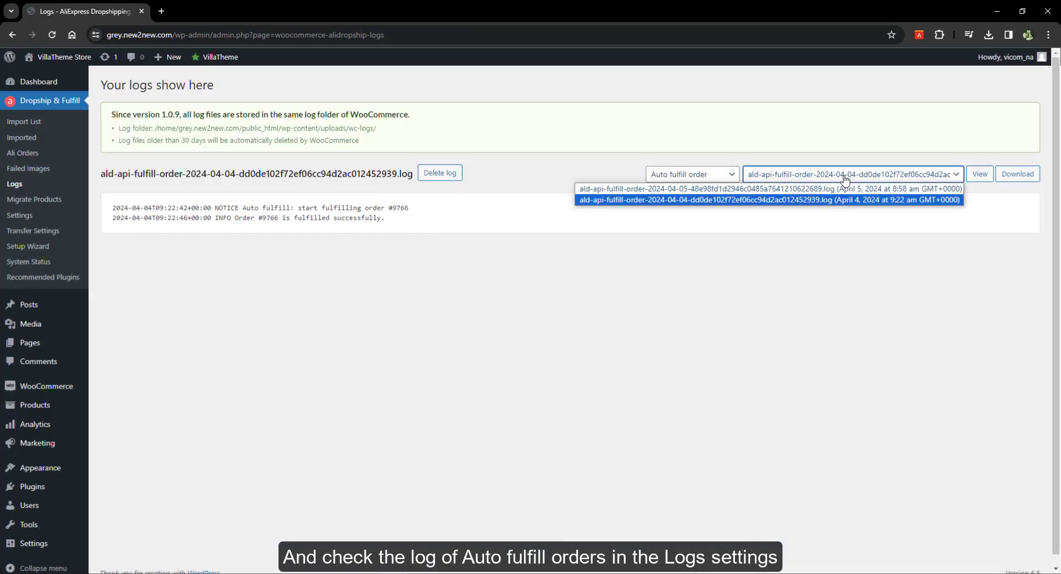
left_click(709, 189)
left_click(982, 174)
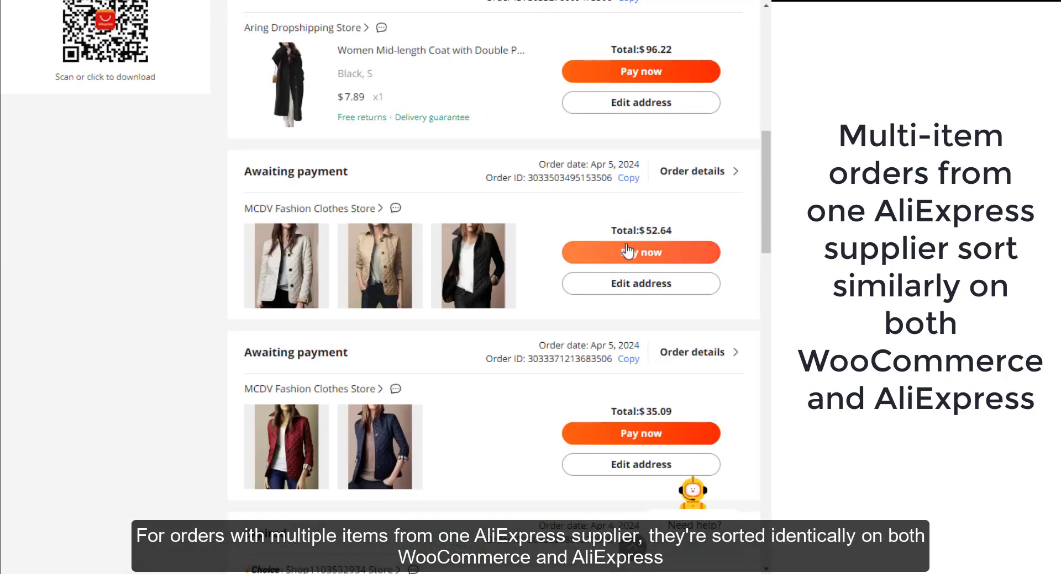
Open and scroll through the details of the three-item MCDV Fashion Clothes Store order.
left_click(714, 172)
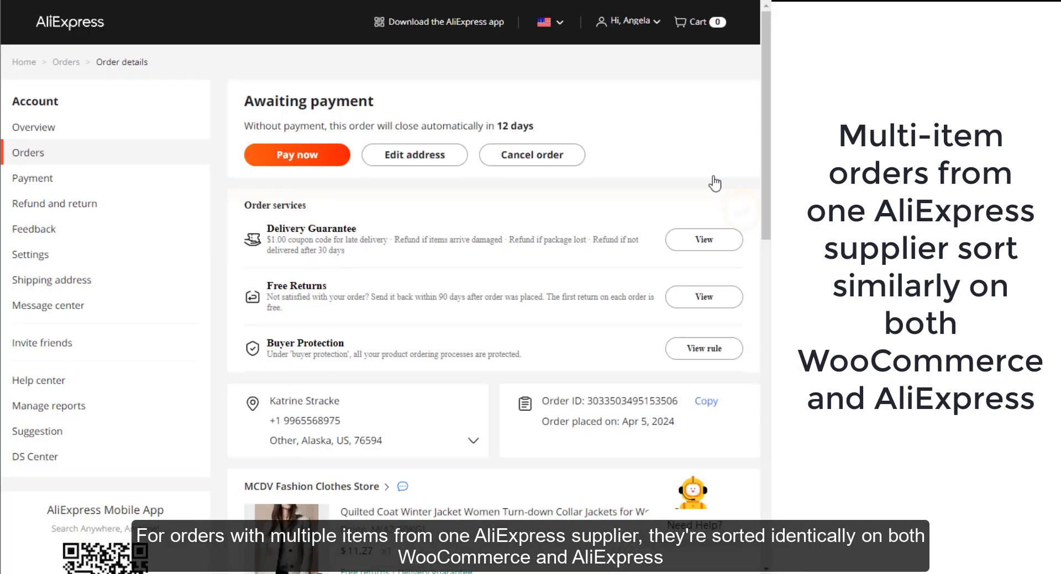
scroll(714, 178, "down", 6)
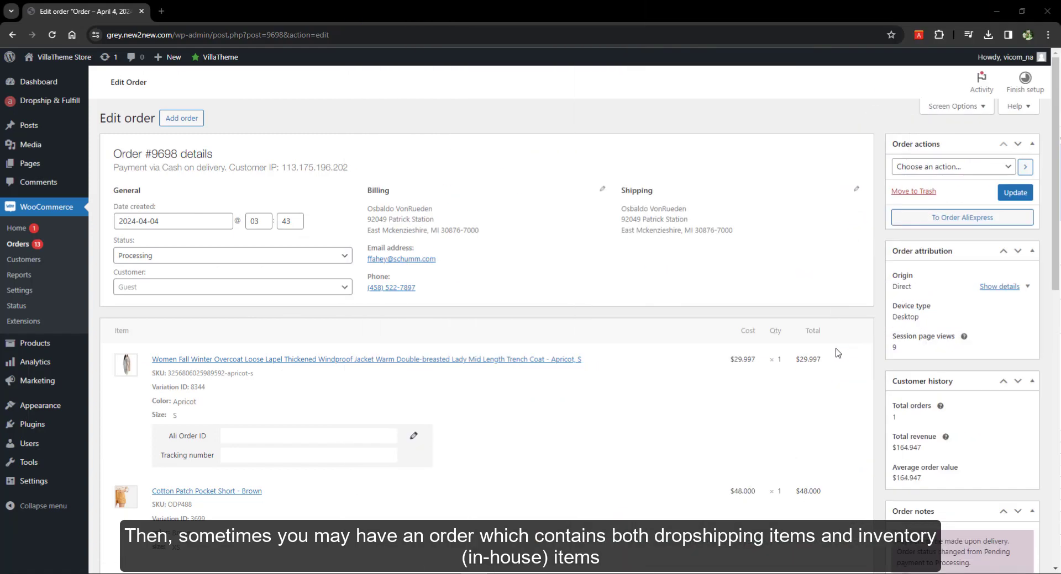
Scroll down order #9698's edit page to review its AliExpress coat, in-house shorts and green blouse.
scroll(837, 353, "down", 3)
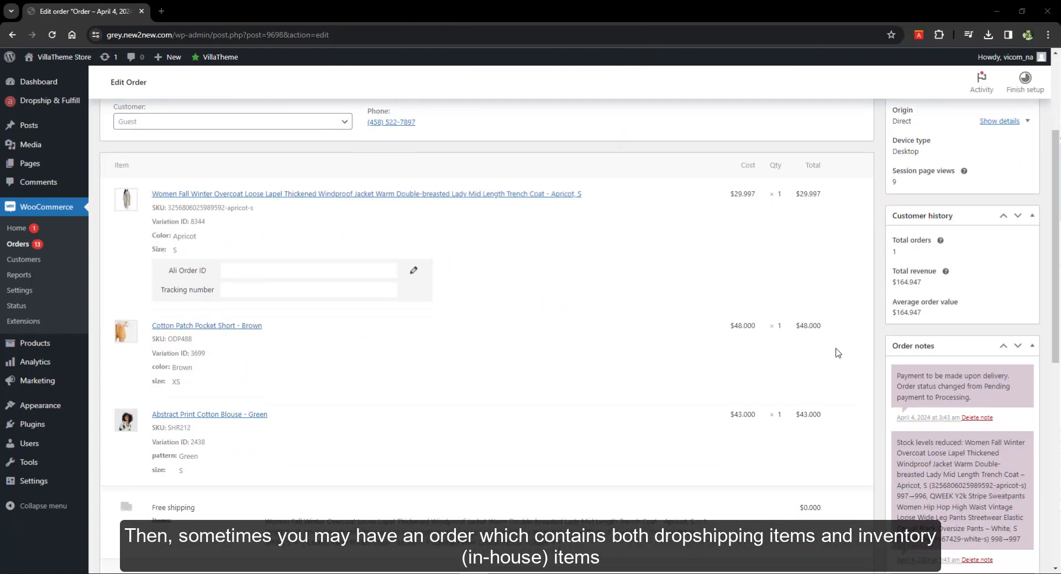